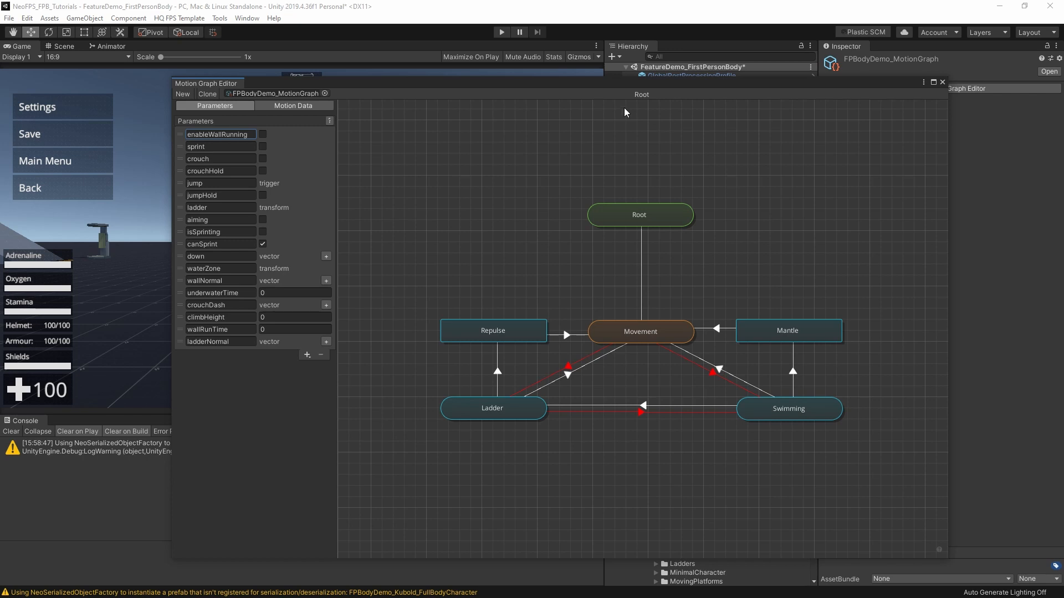
Shrink the Motion Graph Editor to uncover the project files, collapse the FBX and Kubold folders, and select FPBodyDemo_MotionGraph under Templates.
drag(436, 85, 283, 42)
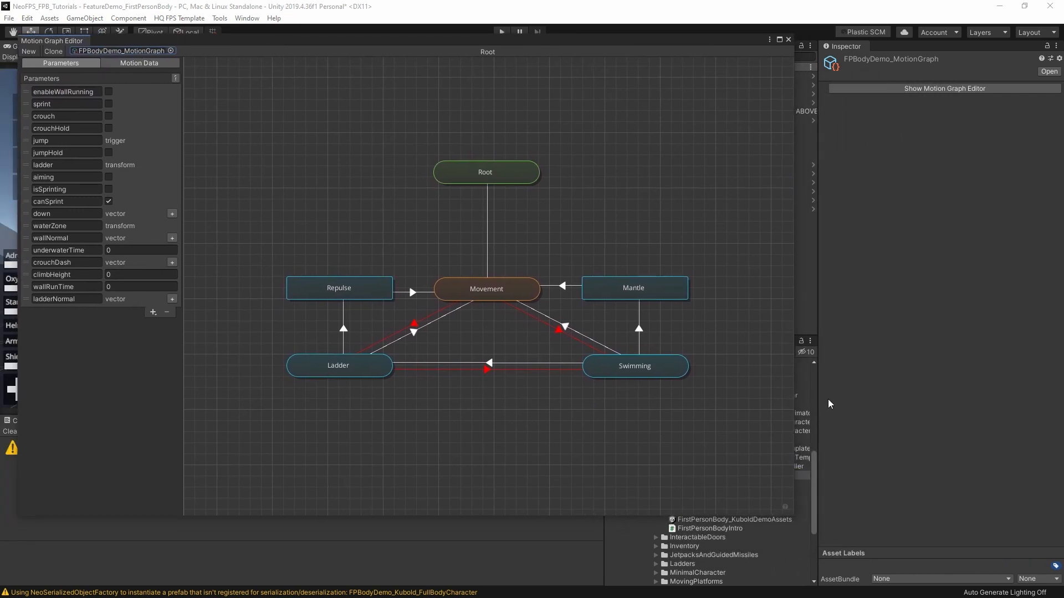
drag(794, 378, 521, 378)
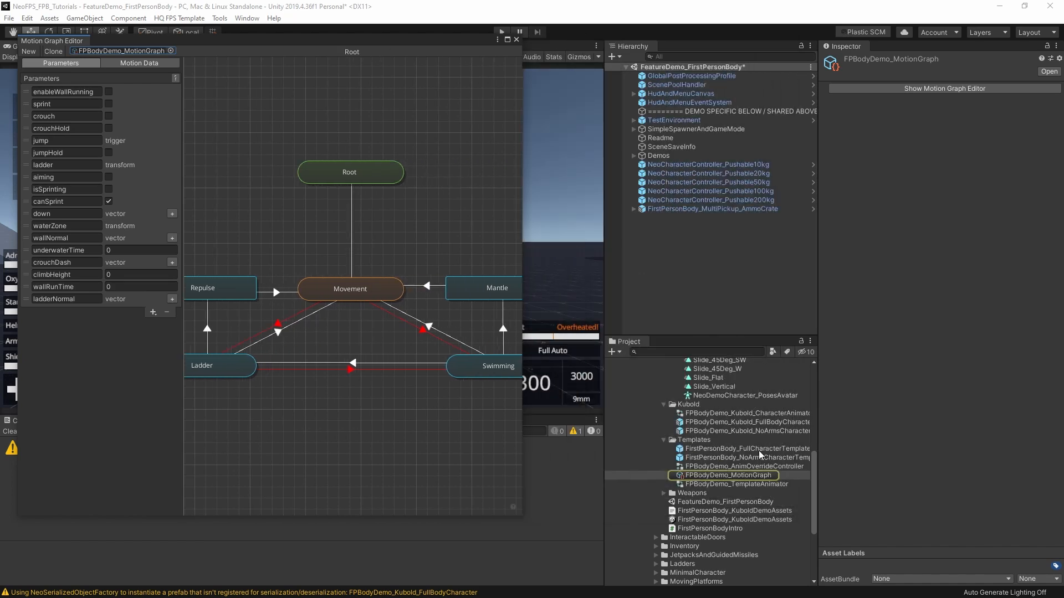
scroll(753, 453, up, 3)
scroll(746, 457, up, 4)
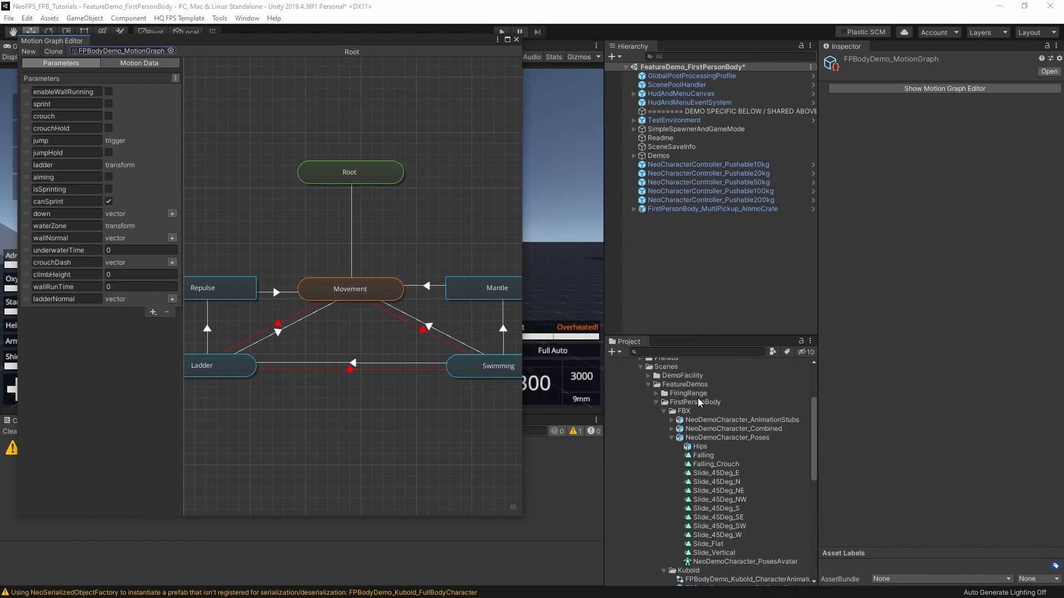
scroll(697, 398, down, 2)
click(664, 377)
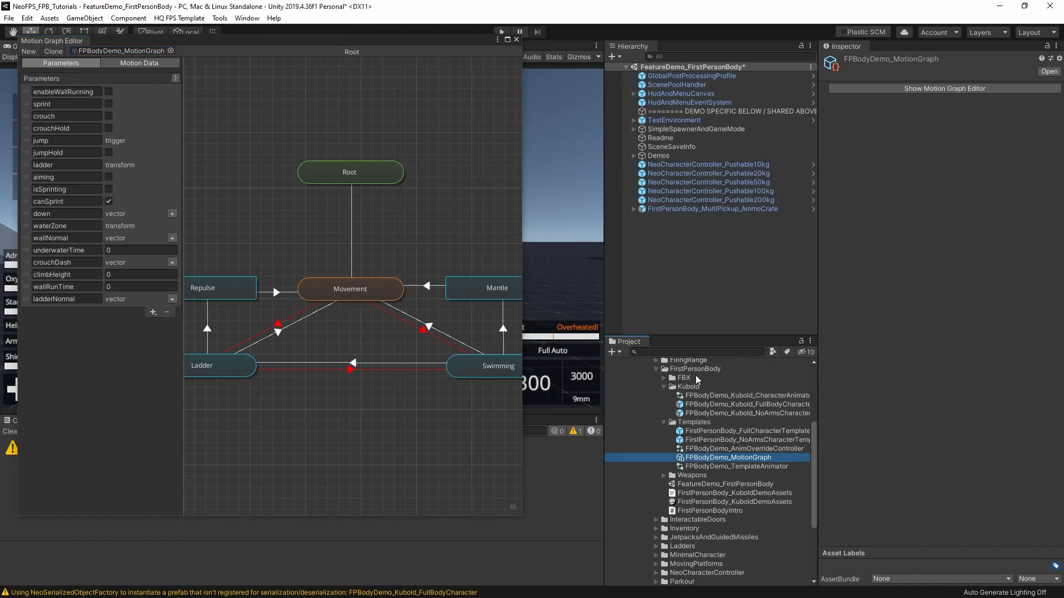
click(683, 388)
click(664, 386)
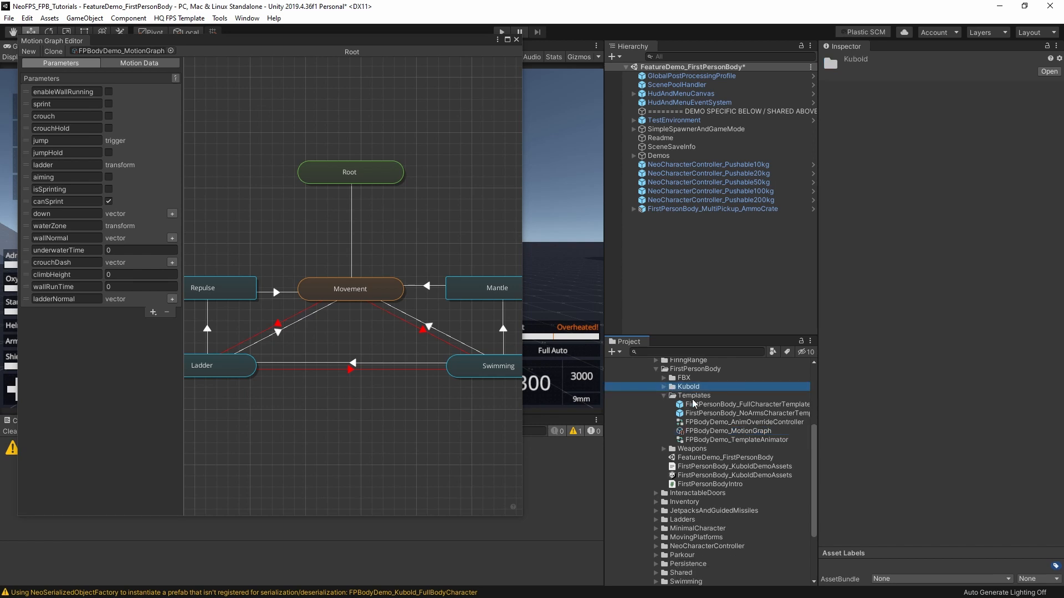
click(726, 432)
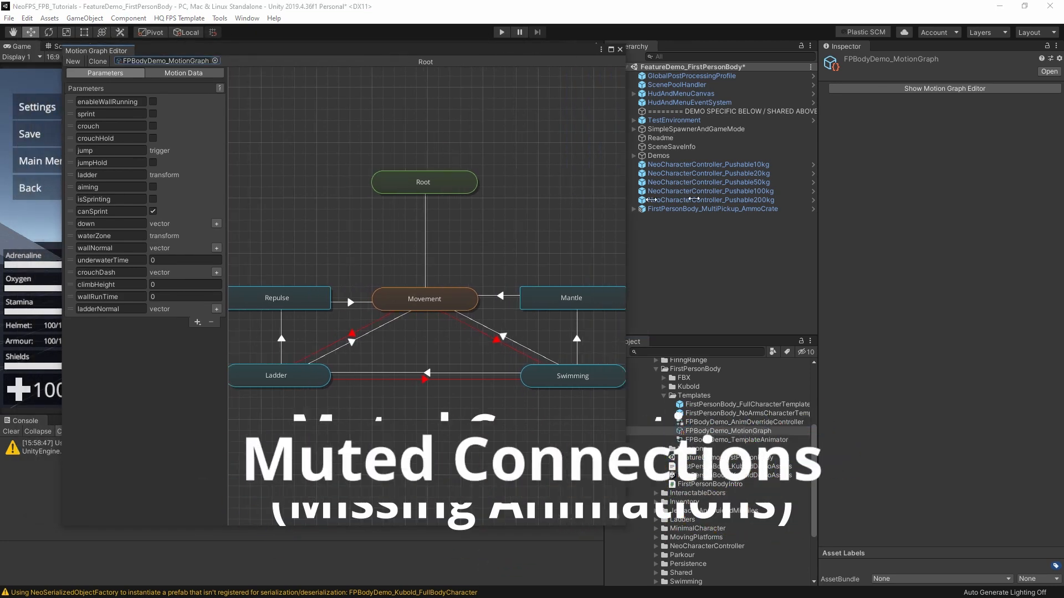
Widen the Motion Graph Editor and inspect the muted connection from Movement to Ladder in the root graph.
drag(695, 199, 951, 185)
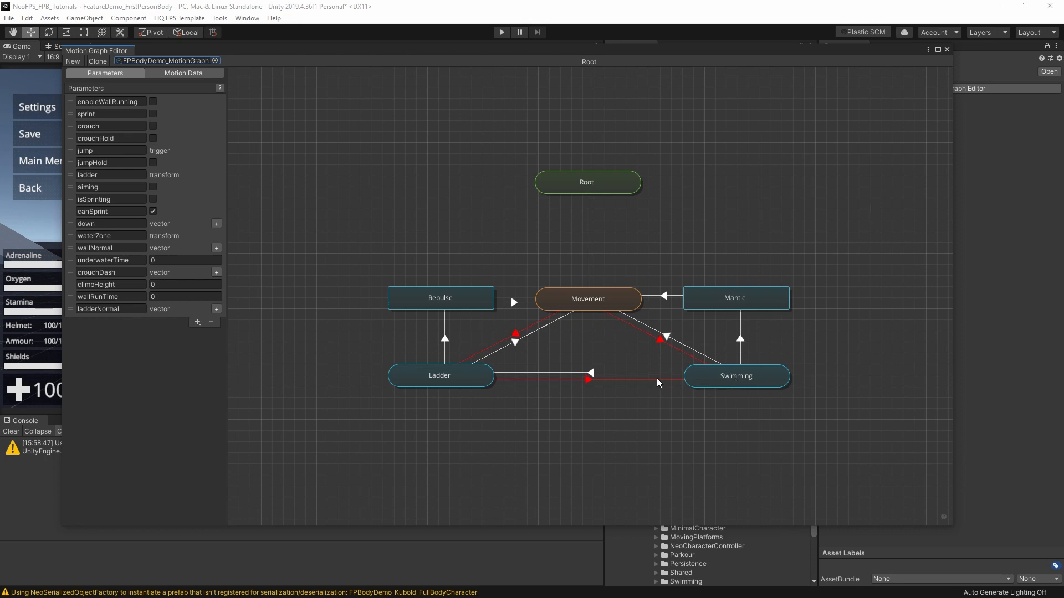
click(515, 336)
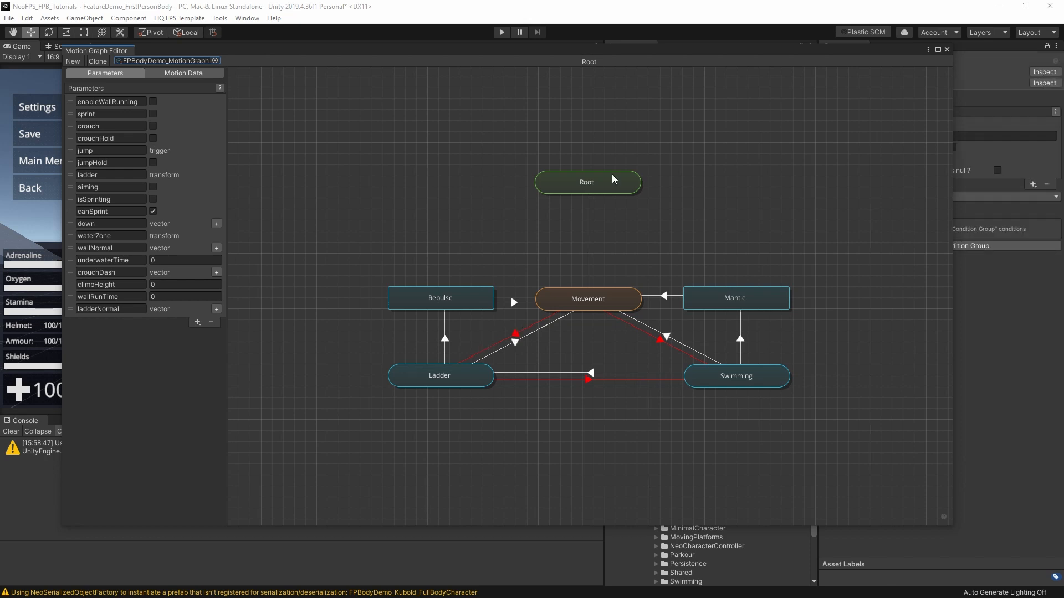
drag(673, 48, 538, 65)
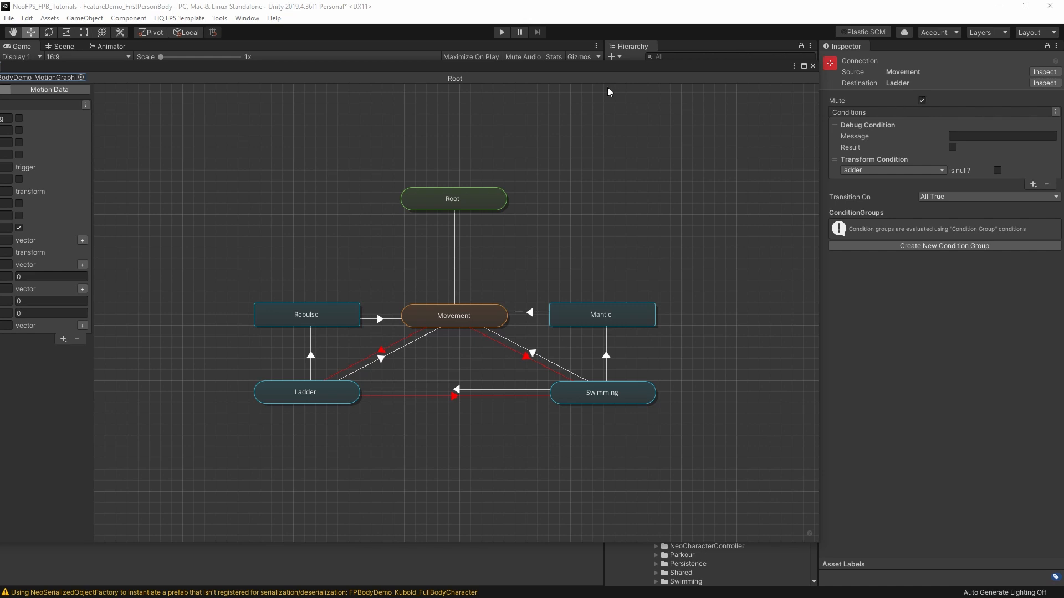
drag(586, 67, 748, 57)
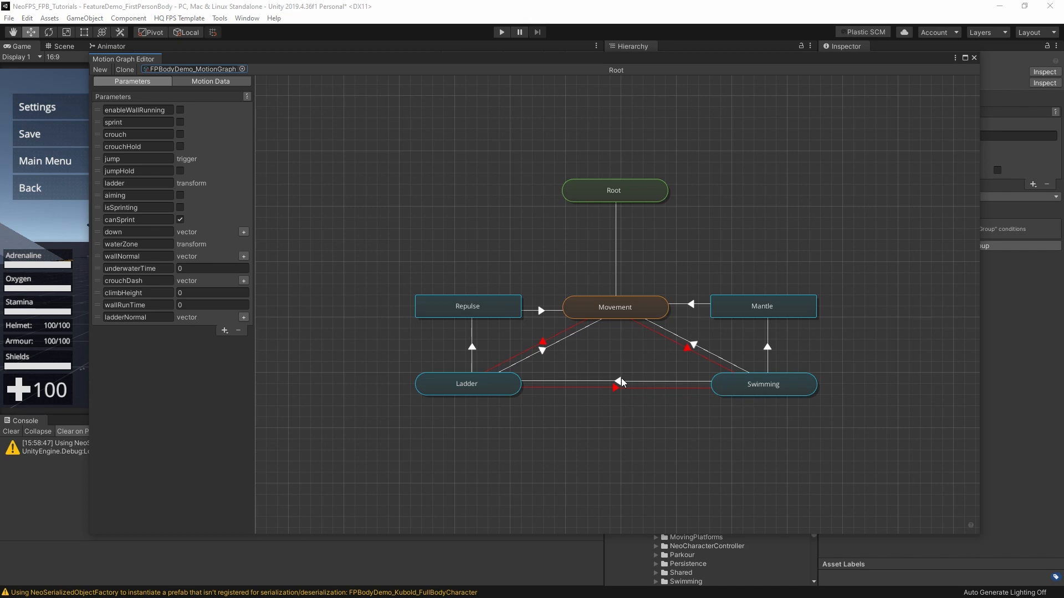
Open the Movement subgraph and inspect the behaviours attached to the Airborne node, resizing the graph editor to uncover them.
double_click(618, 309)
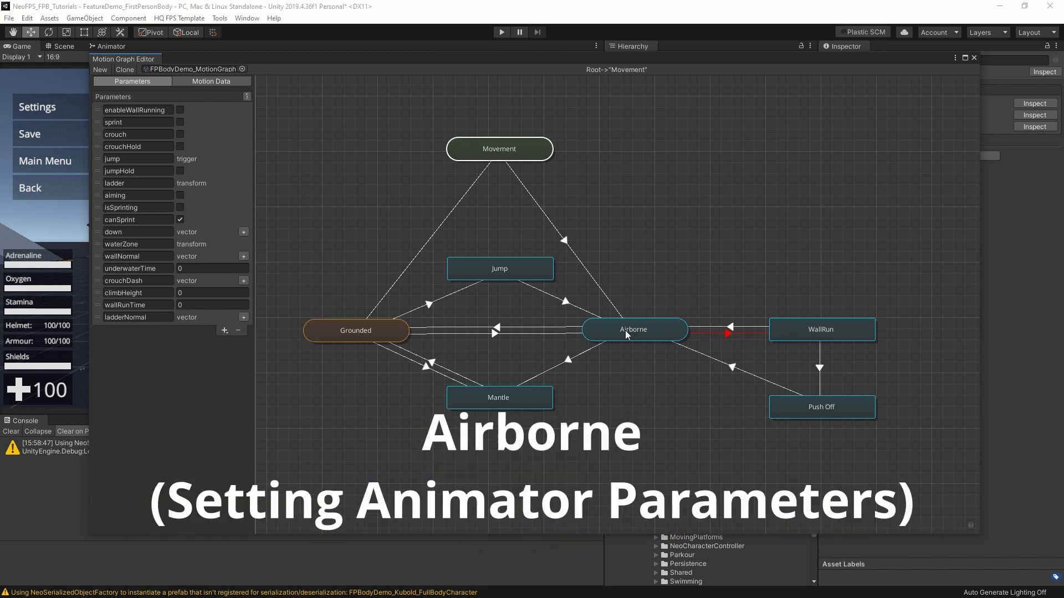
click(646, 335)
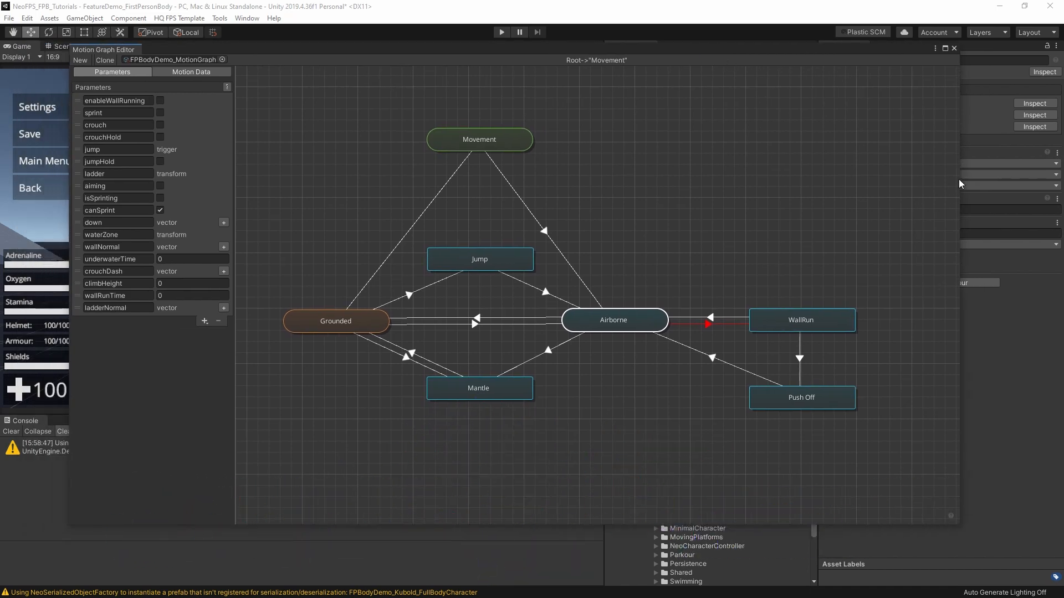
drag(958, 178, 816, 177)
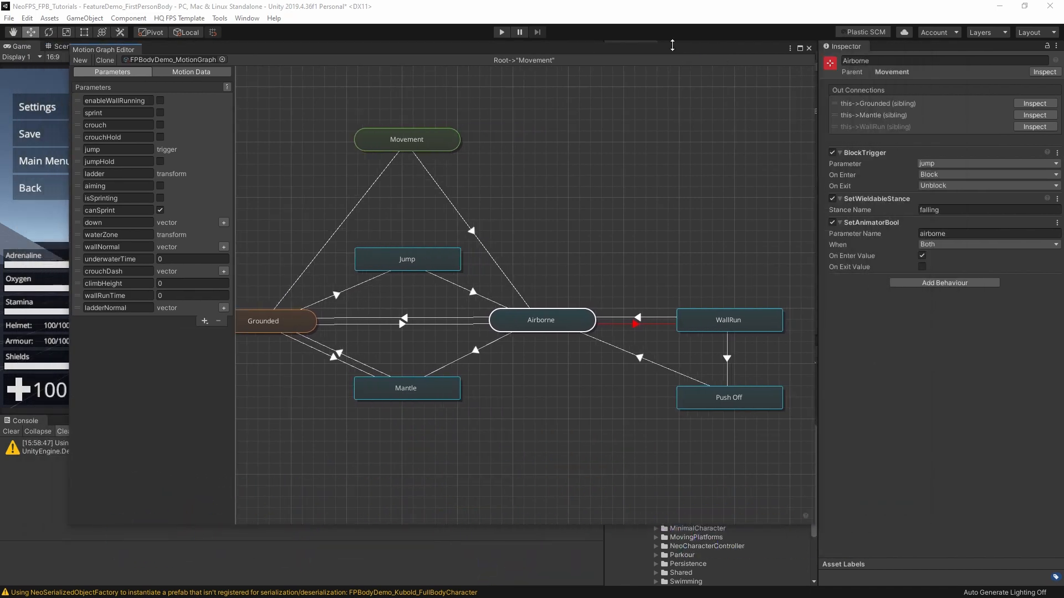
drag(664, 52, 650, 49)
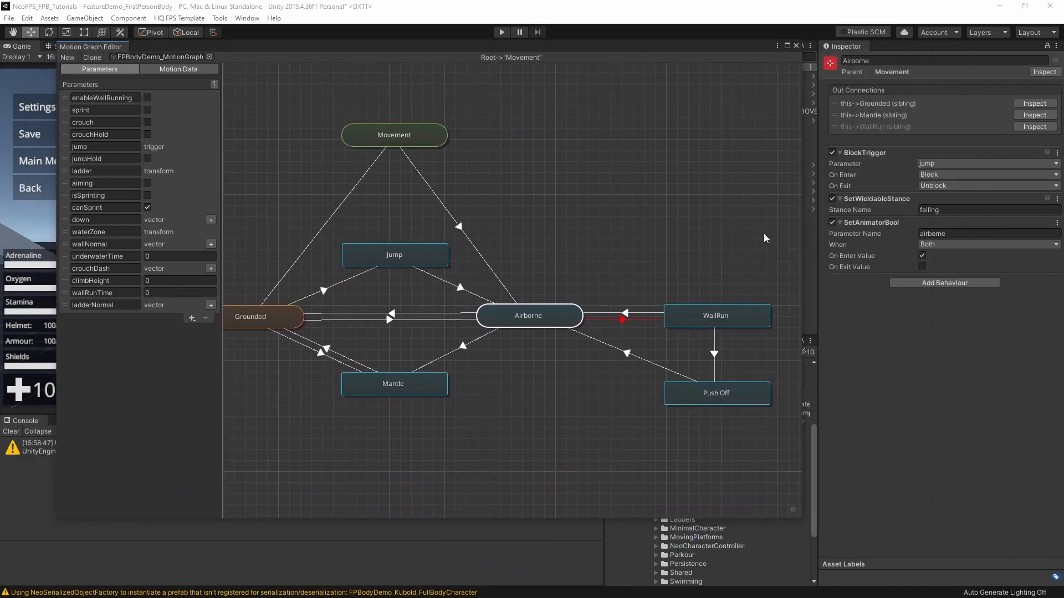
Open the Airborne subgraph and inspect its Falling Crouch, Falling Sprint and Falling states.
double_click(523, 318)
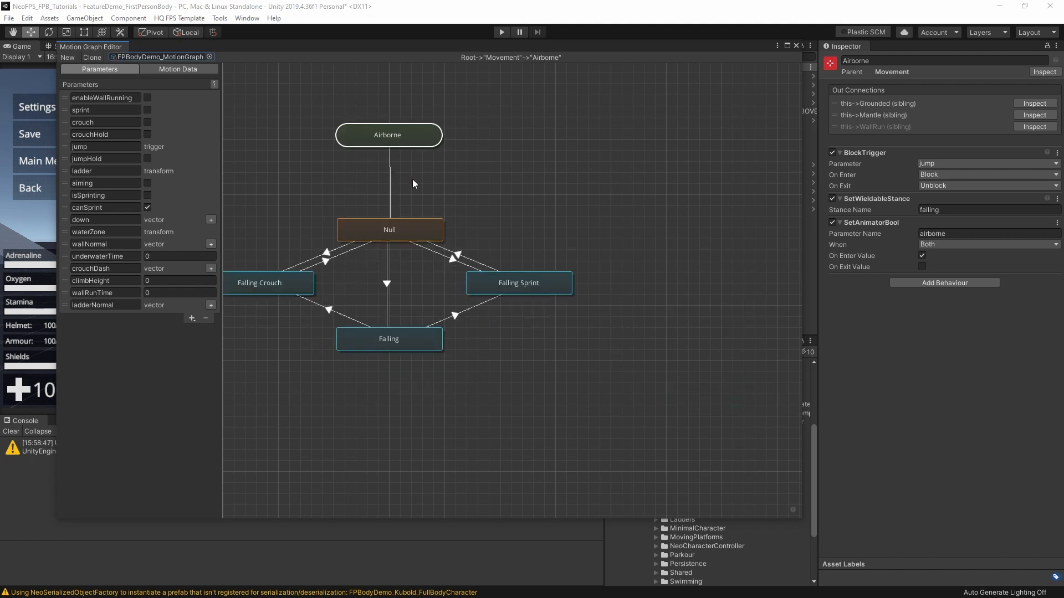
click(264, 287)
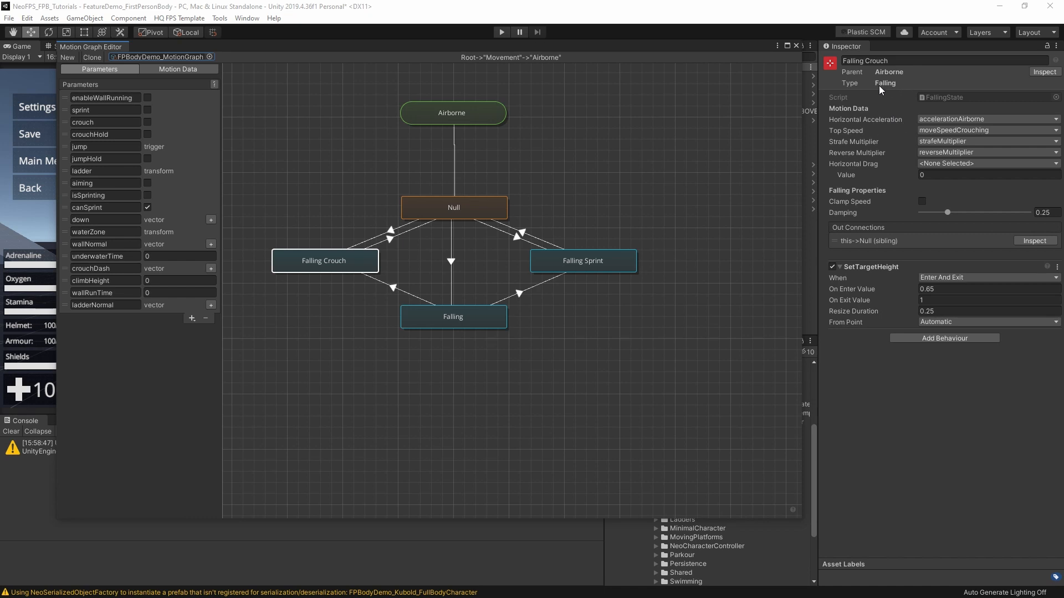
click(587, 266)
click(460, 317)
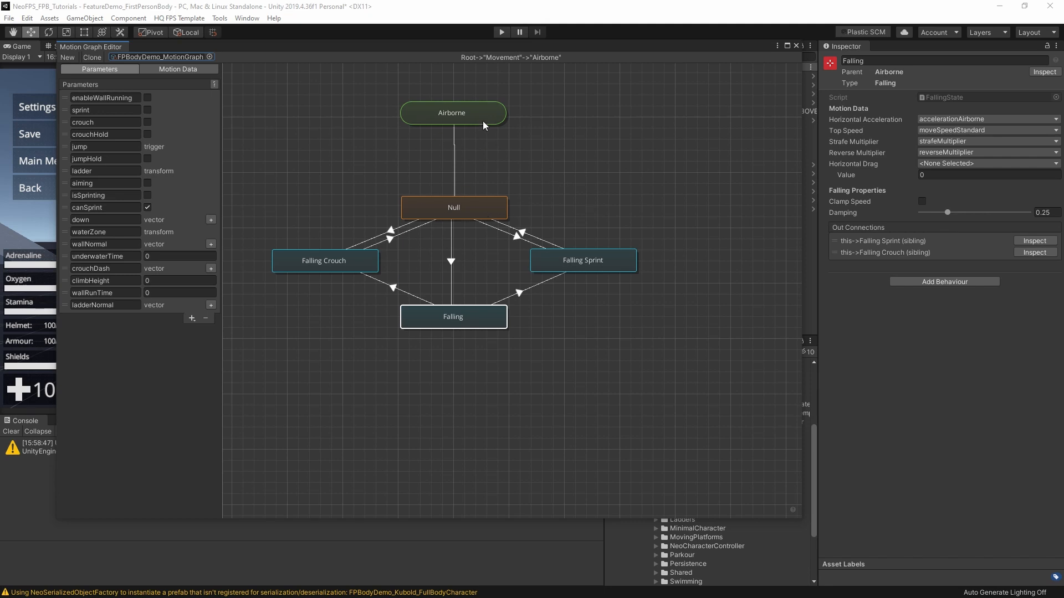
Go back up to the Movement graph and open the Controlled subgraph inside Grounded.
double_click(464, 117)
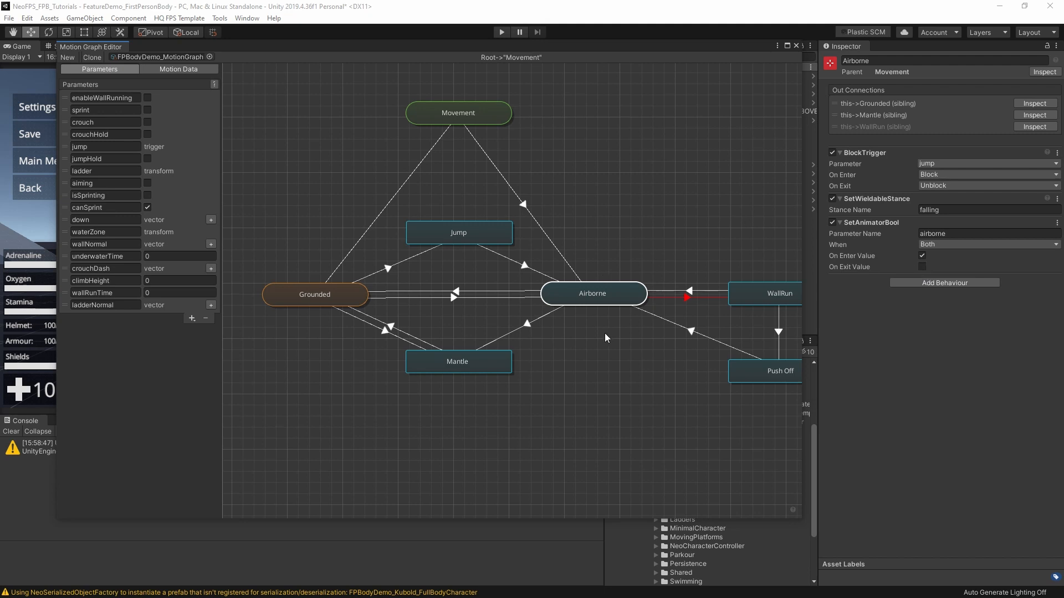
double_click(307, 295)
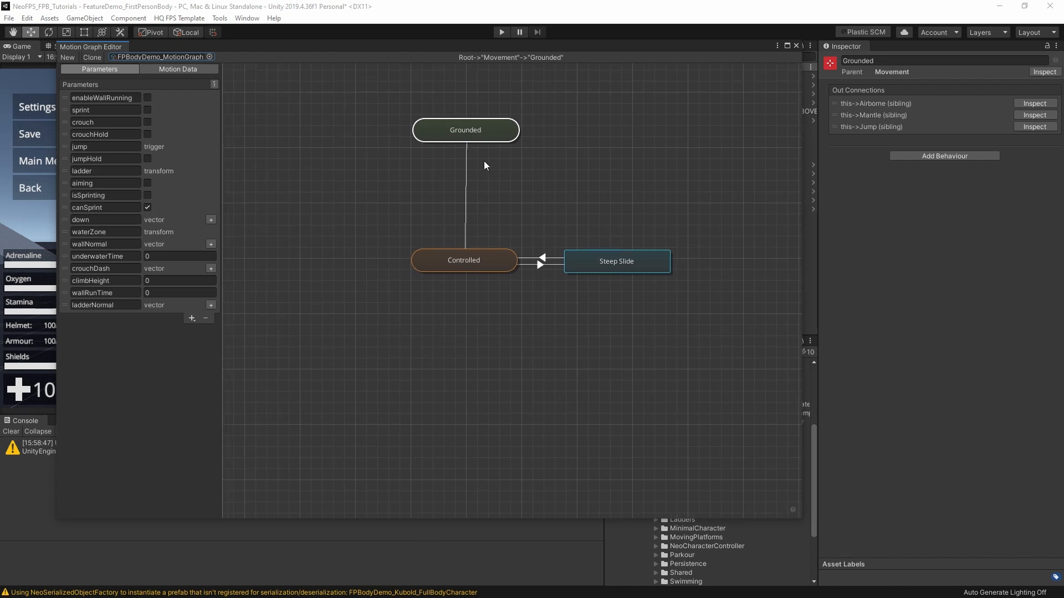
double_click(480, 266)
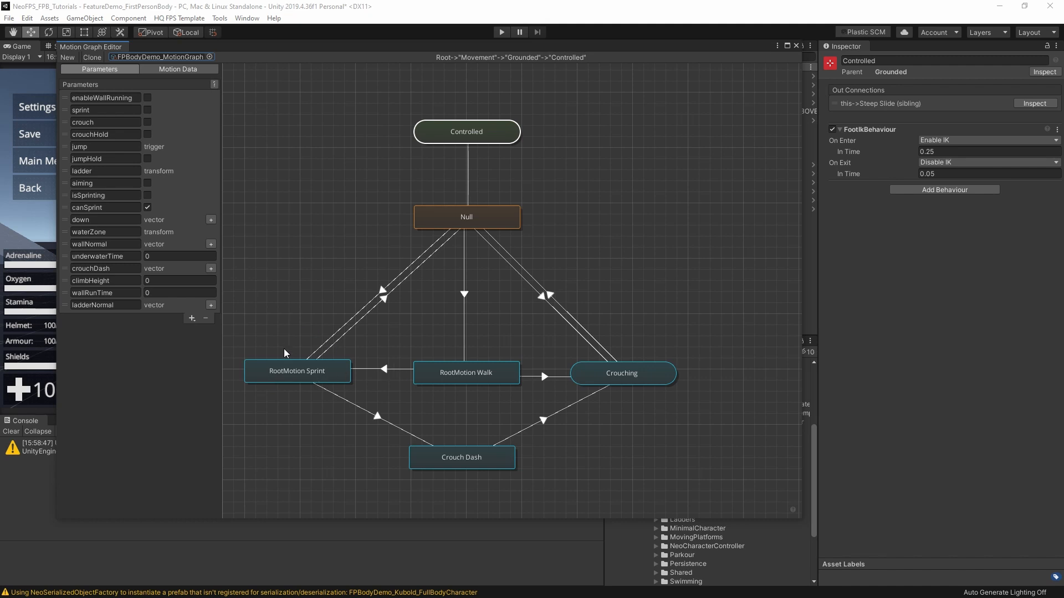
Examine the root motion properties and attached behaviours of the RootMotion Sprint and RootMotion Walk states.
click(305, 368)
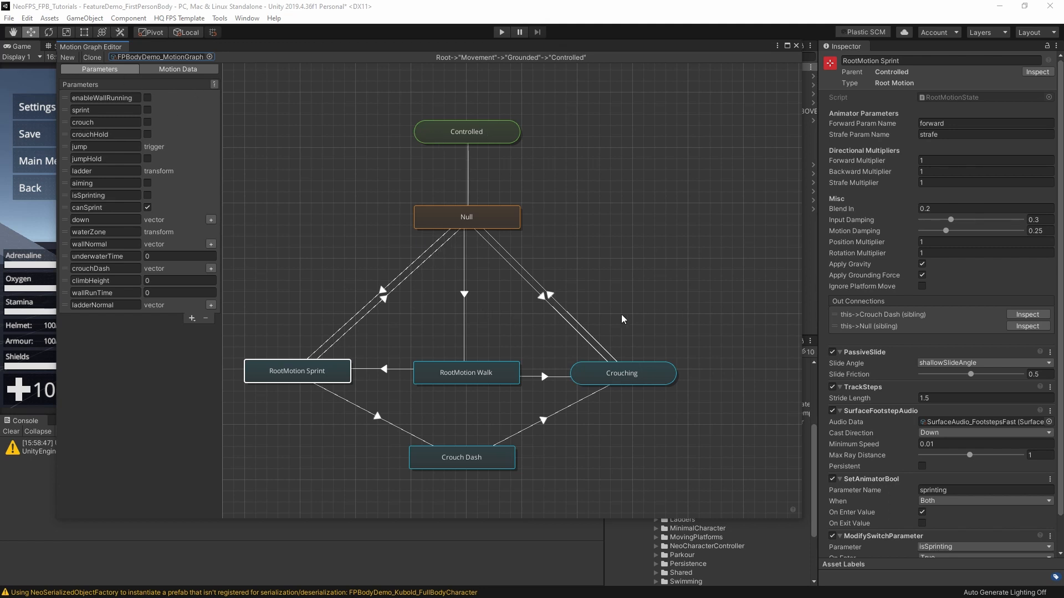
click(838, 242)
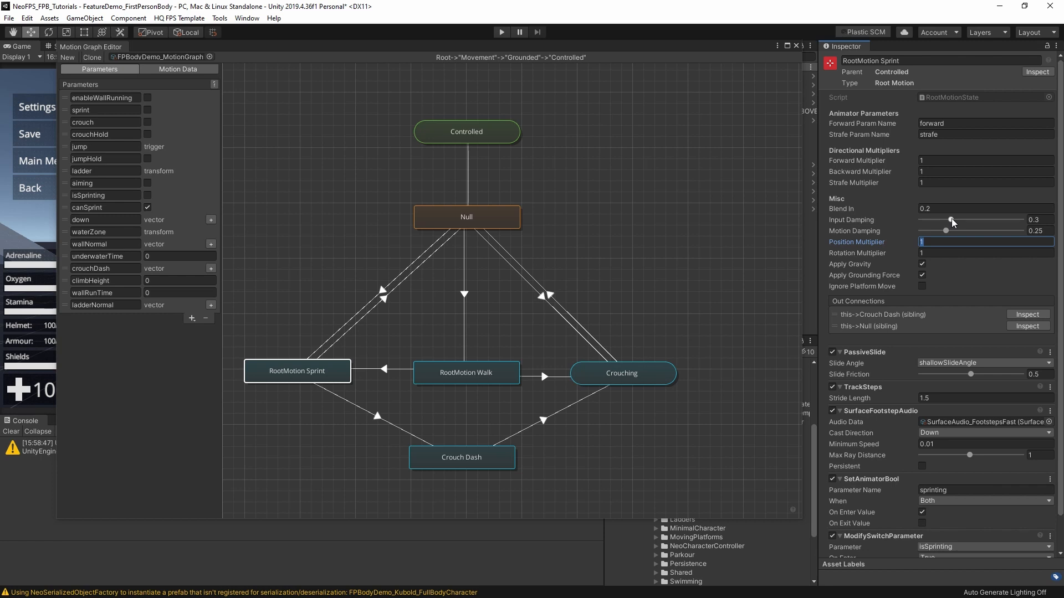
mouse_move(857, 233)
scroll(949, 442, down, 2)
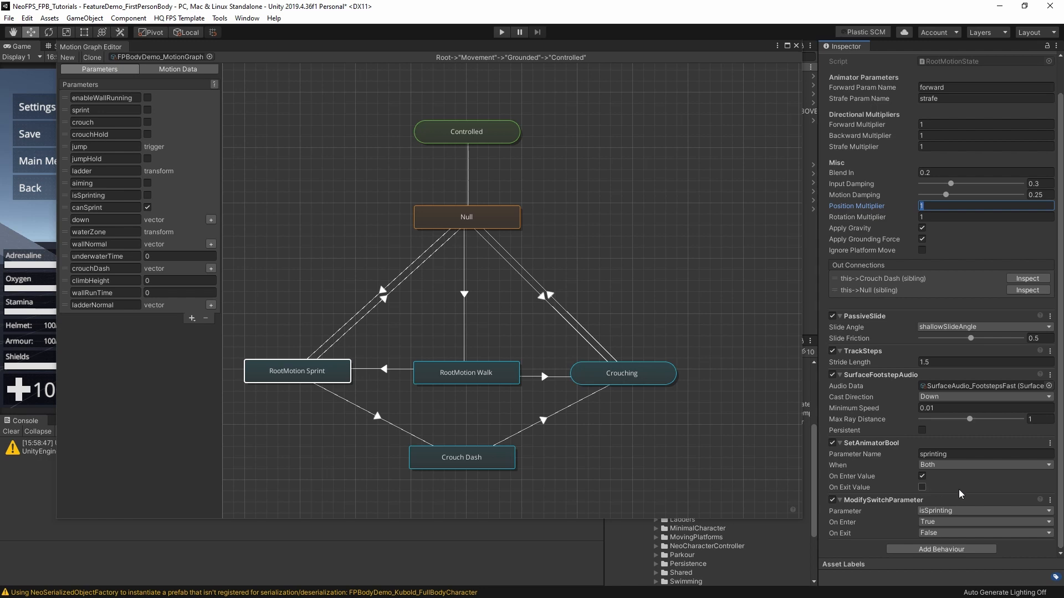
click(436, 368)
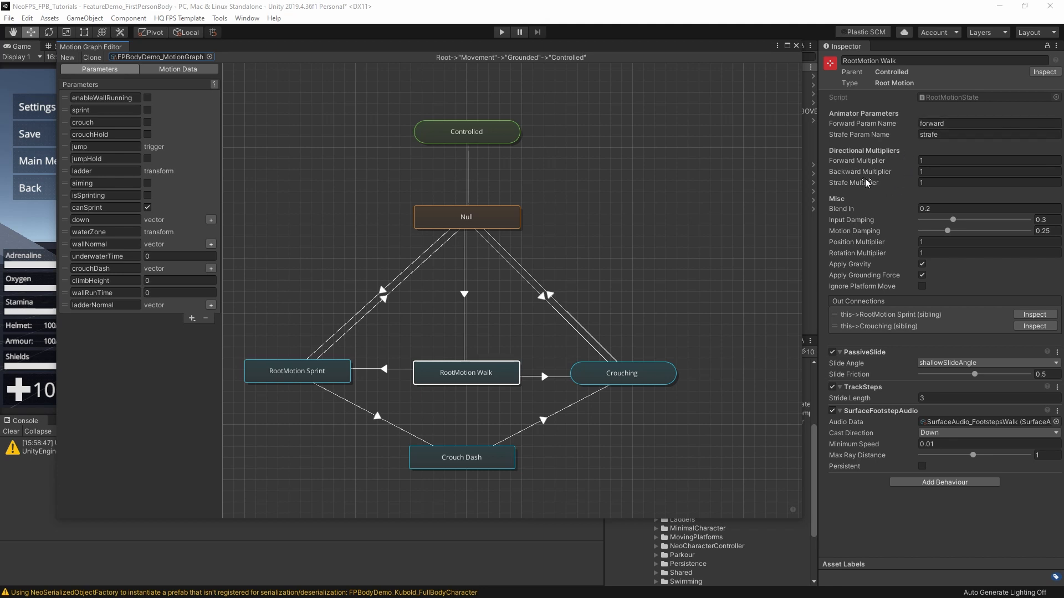
mouse_move(863, 175)
Examine the Crouching node's behaviours, including its target height, and open its subgraph to inspect the RootMotion Crouch state.
click(609, 374)
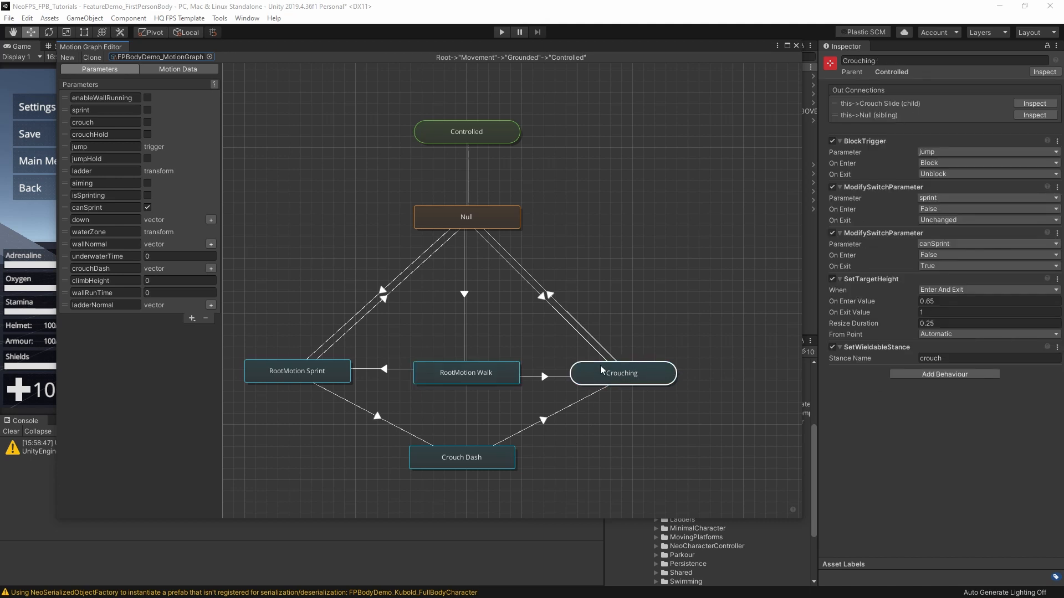
click(940, 300)
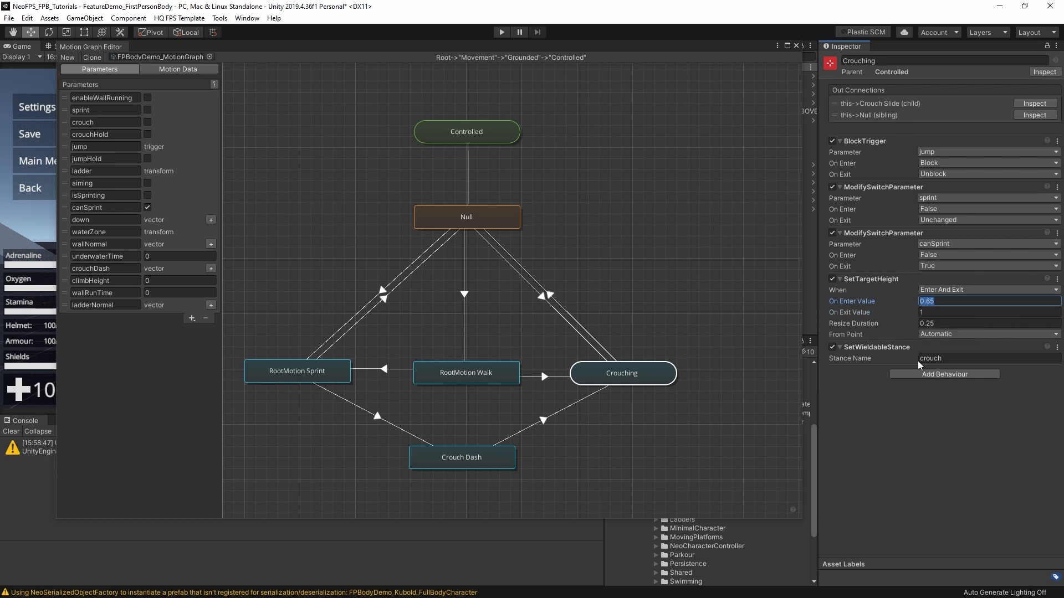
double_click(657, 370)
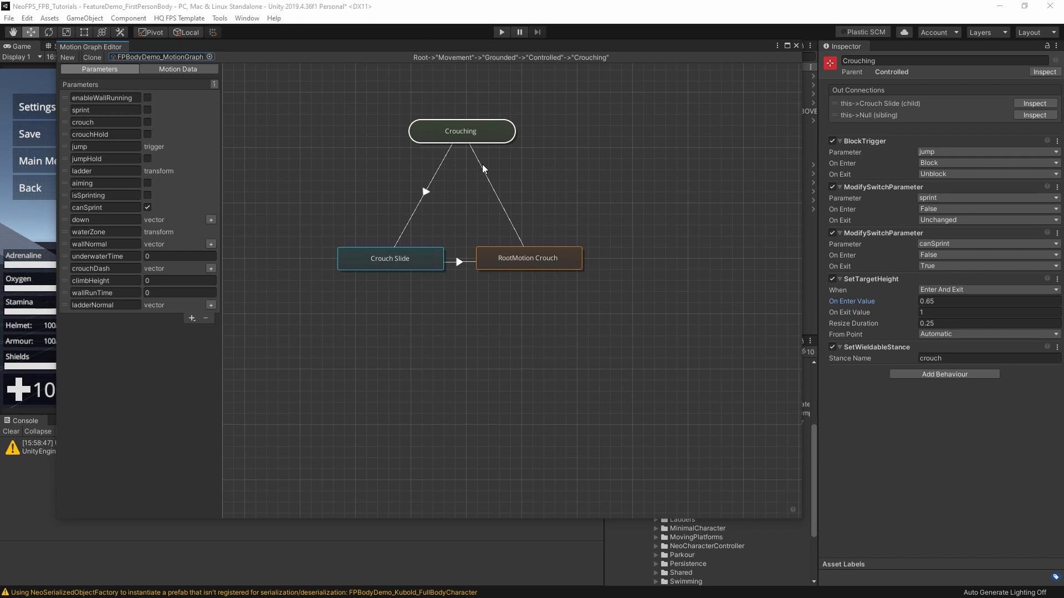
click(554, 260)
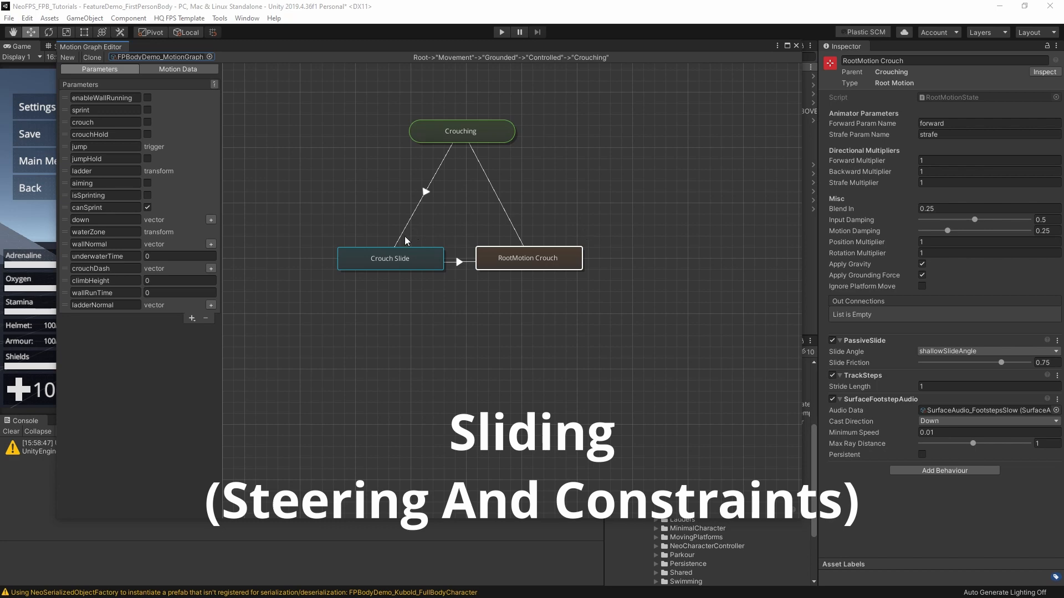
Examine the Crouch Slide state's steering rate, ground slope and heading behaviours, and view the minimum pitch constraint options for the camera.
click(409, 258)
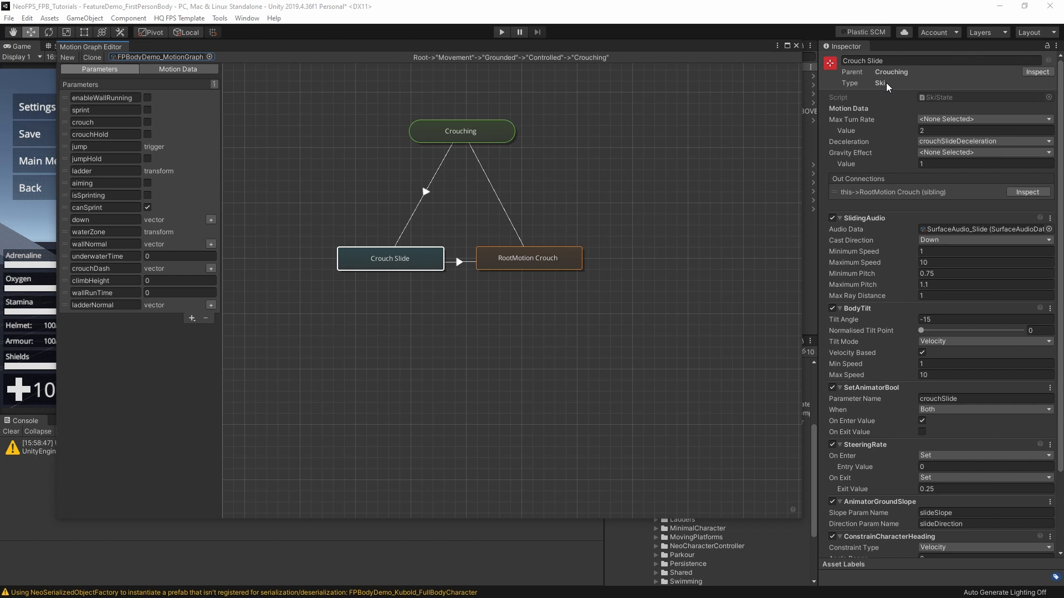
scroll(913, 232, down, 3)
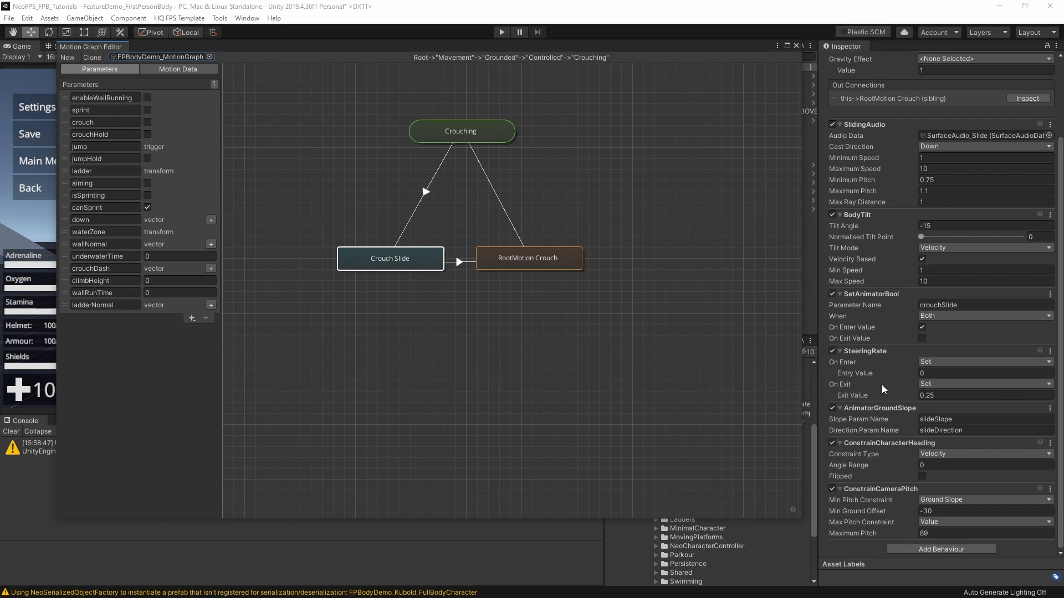
click(933, 373)
mouse_move(866, 418)
click(972, 500)
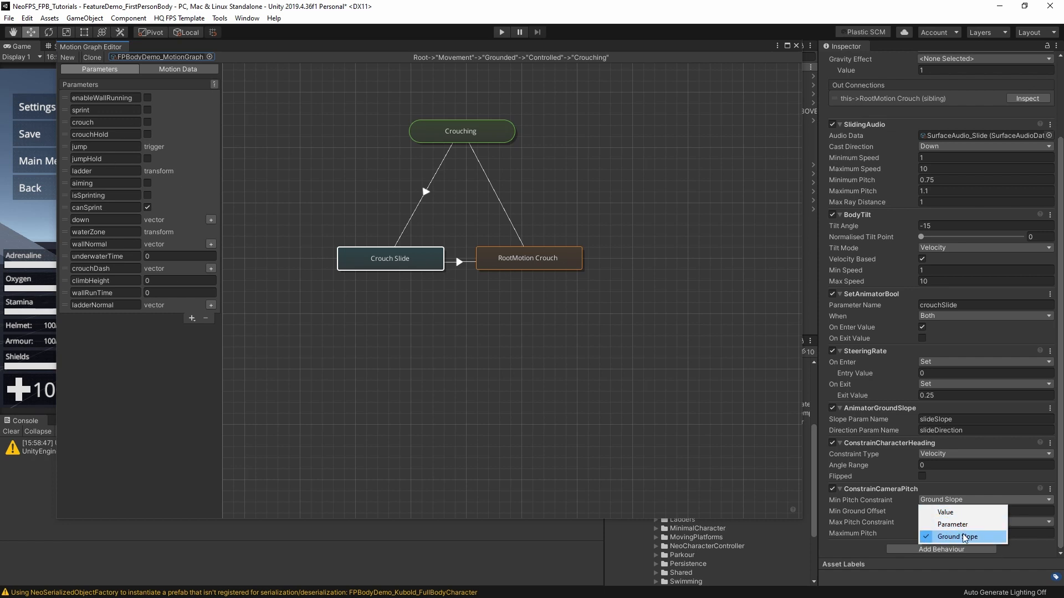
click(842, 554)
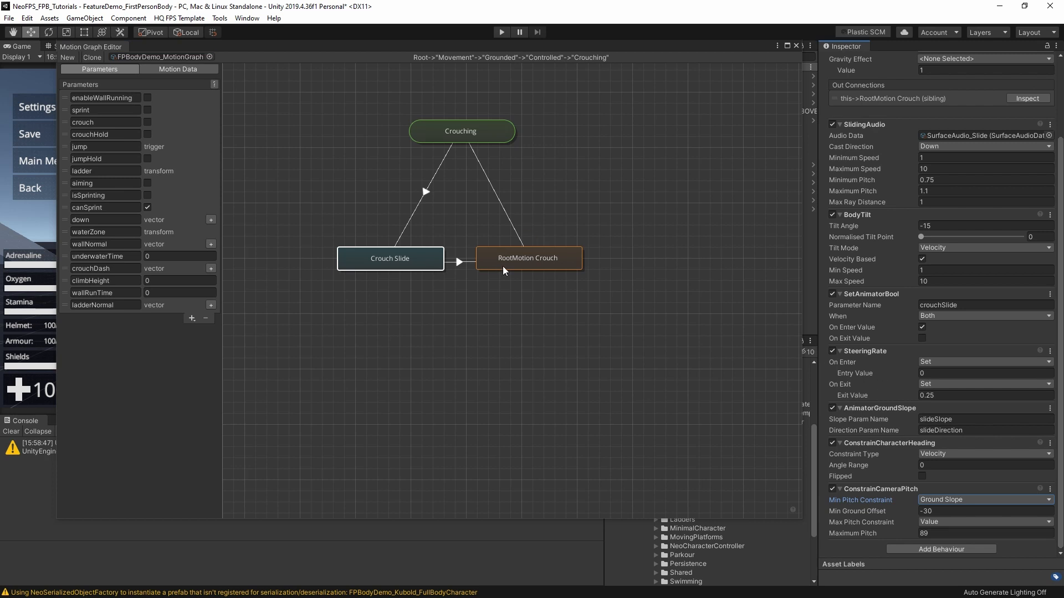
Return to the Grounded graph and examine the Steep Slide state's motion data and its heading and camera yaw constraints.
click(594, 128)
double_click(482, 125)
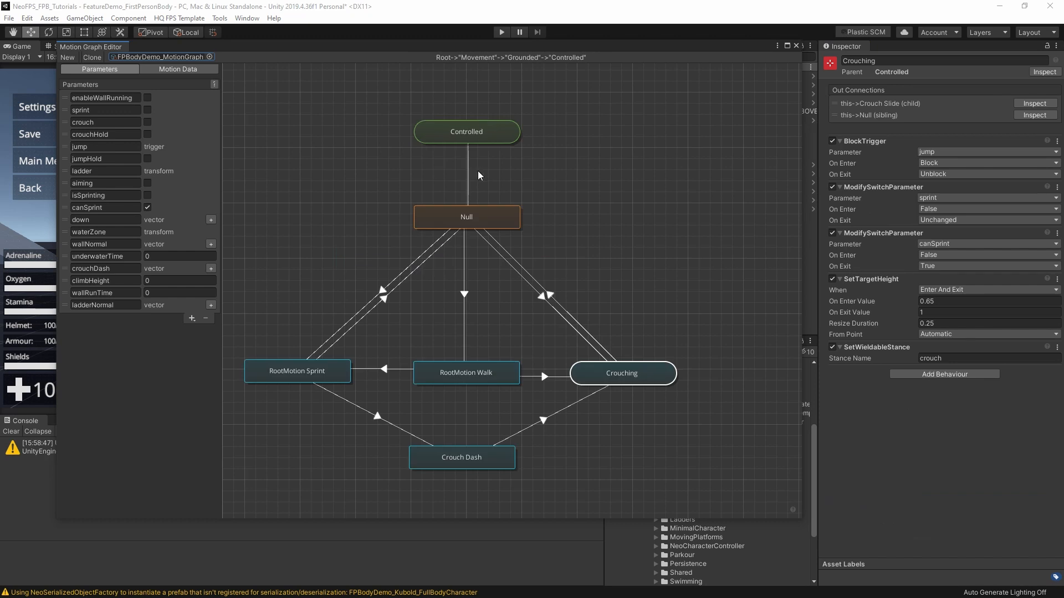
double_click(465, 133)
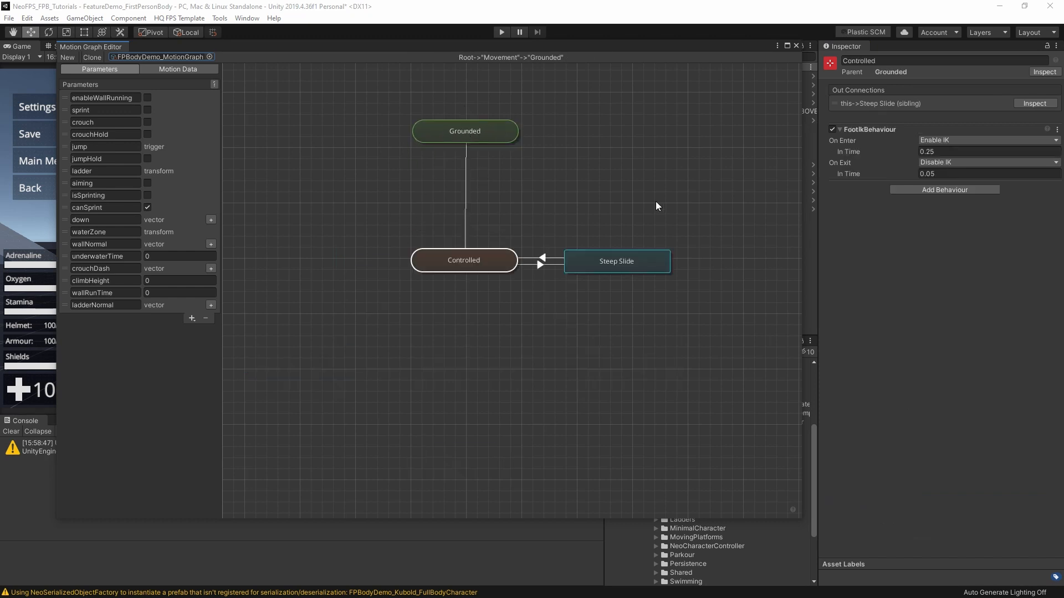
click(650, 270)
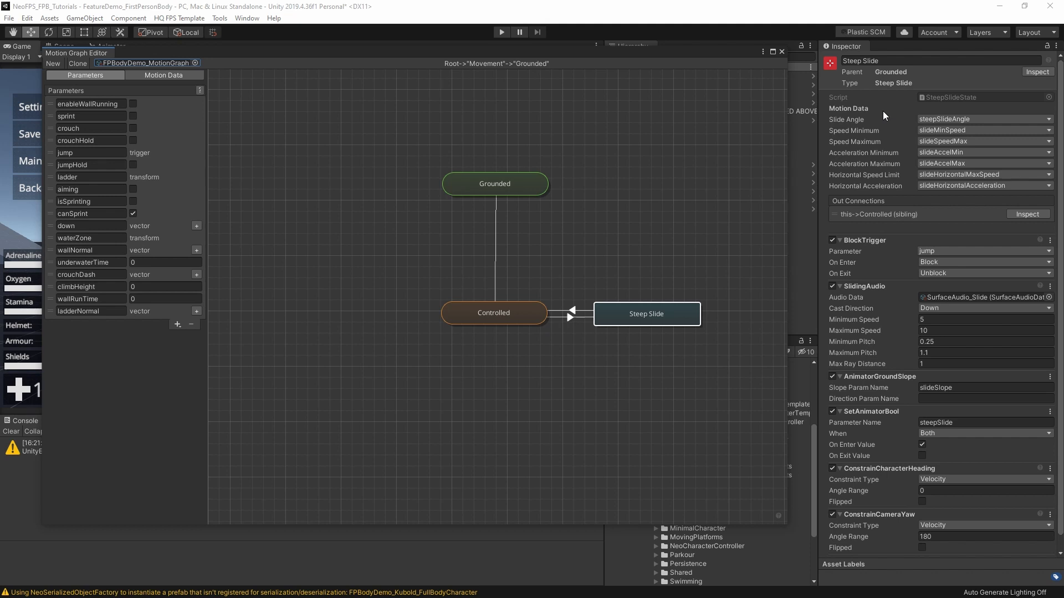
mouse_move(884, 118)
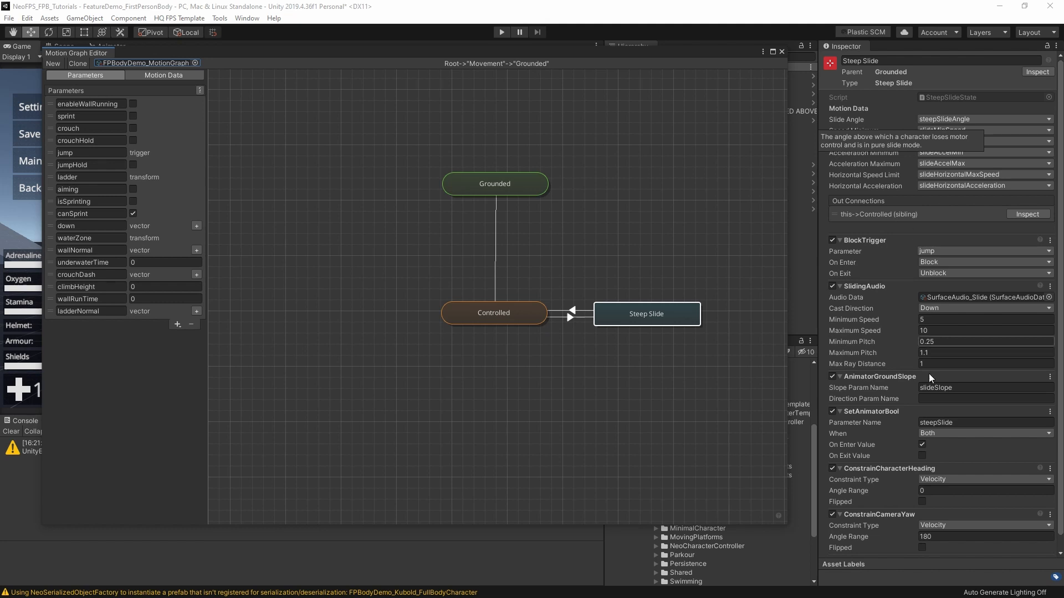
scroll(919, 382, down, 2)
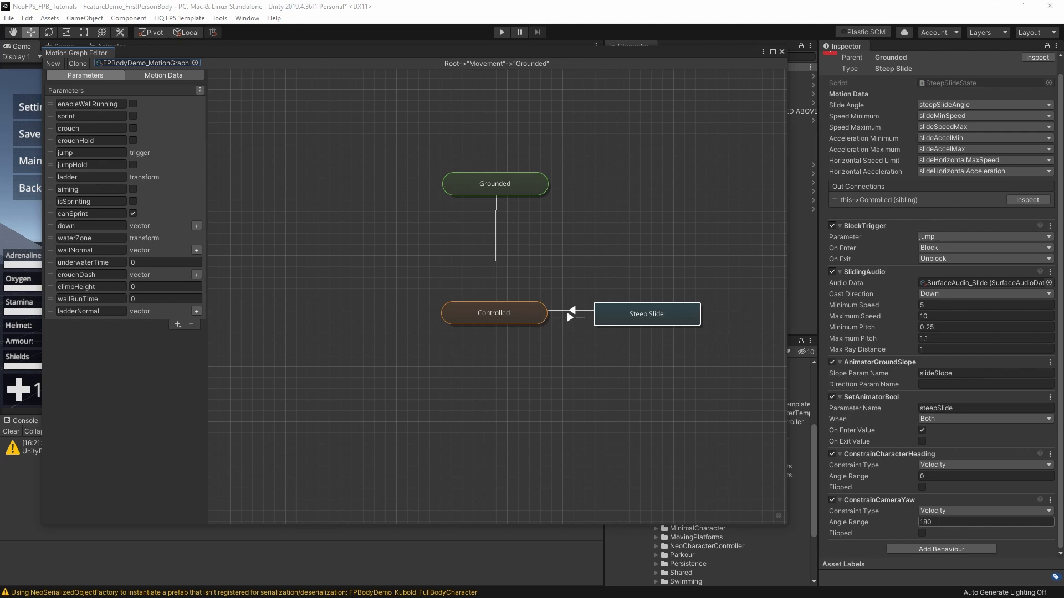
Return to the Movement graph and inspect the Airborne node again.
click(417, 376)
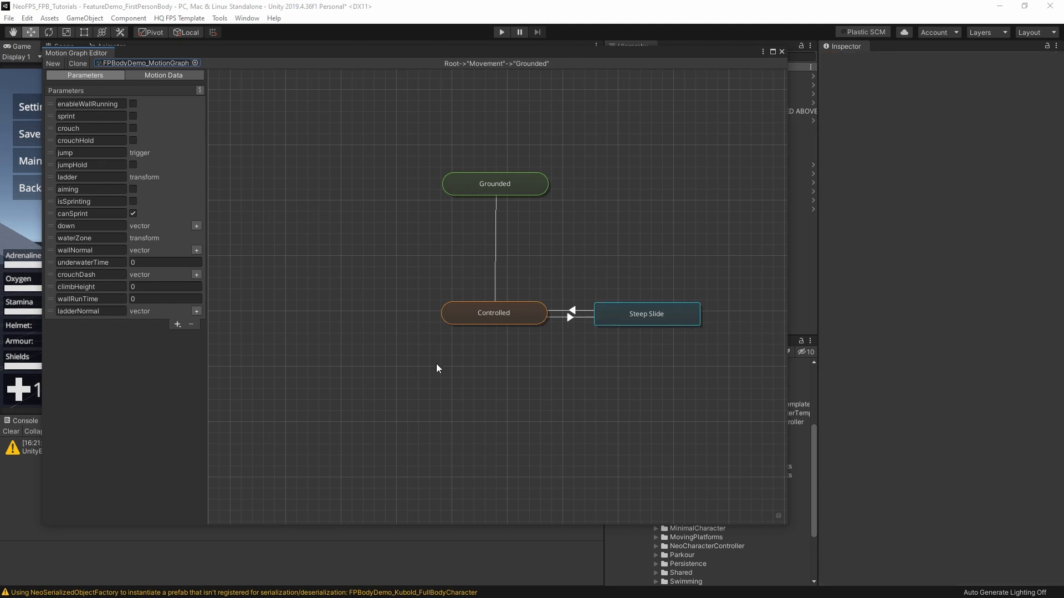
double_click(495, 186)
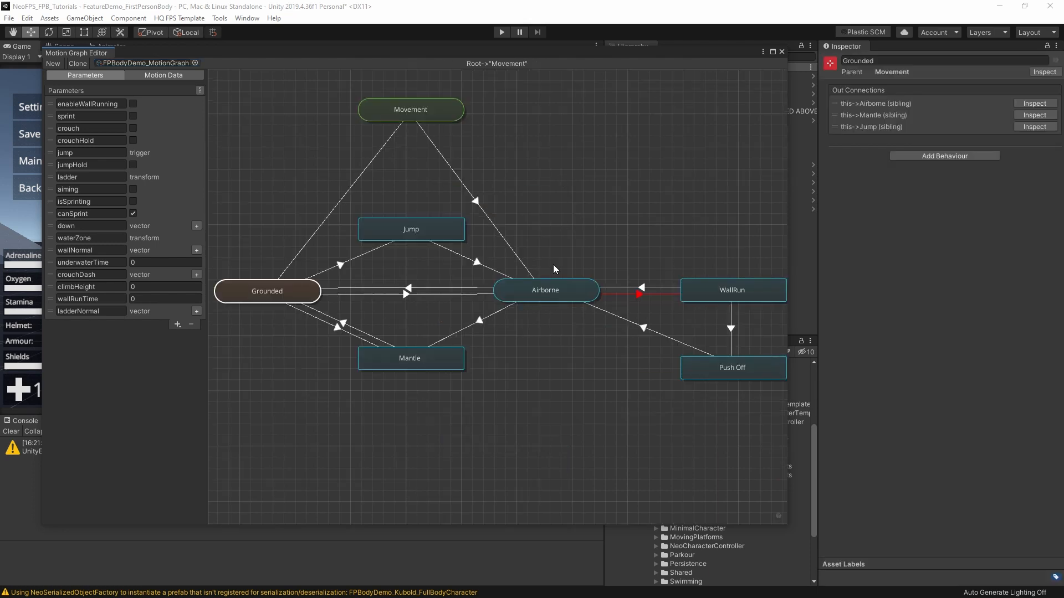
click(559, 299)
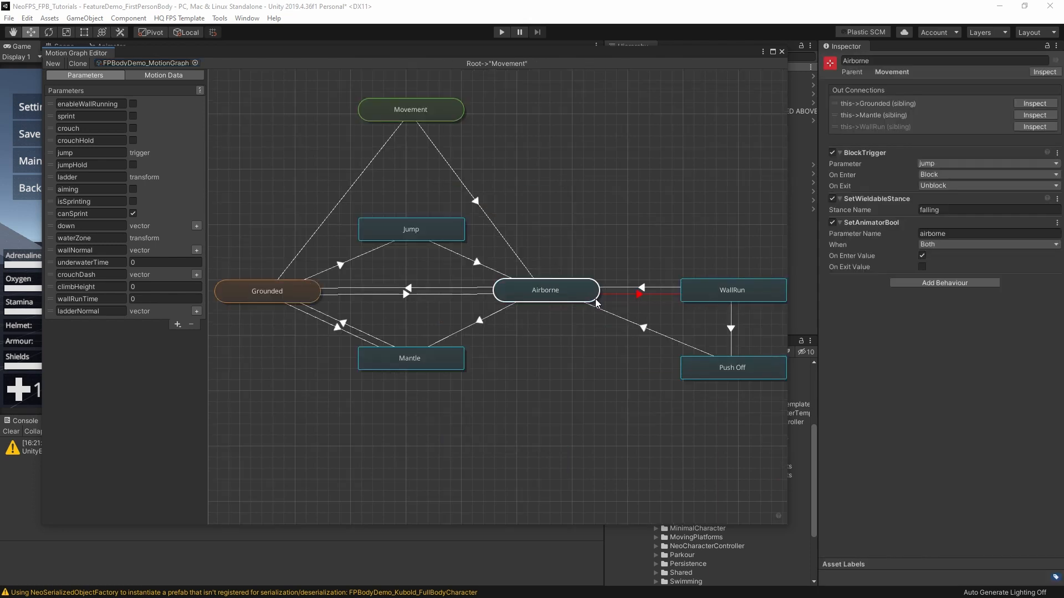